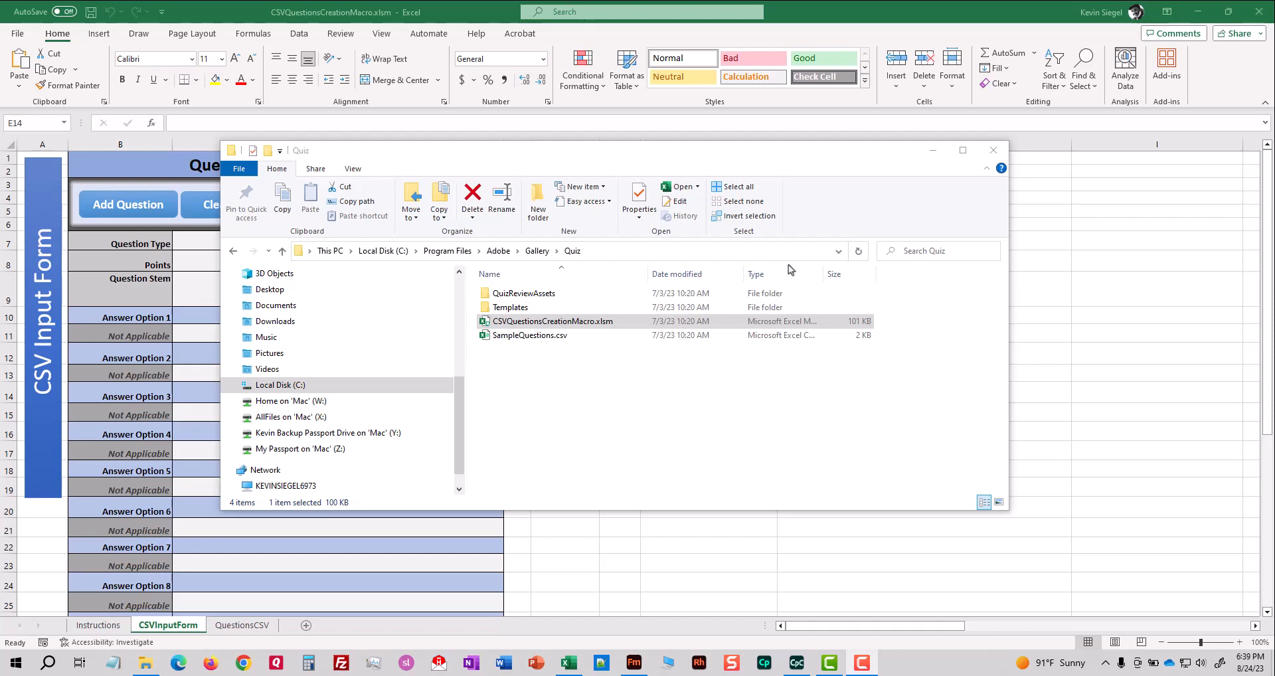
Close the Quiz folder window and set the form's question type to Multiple Choice with 10 points.
{"action": "left_click", "coordinate": [581, 323]}
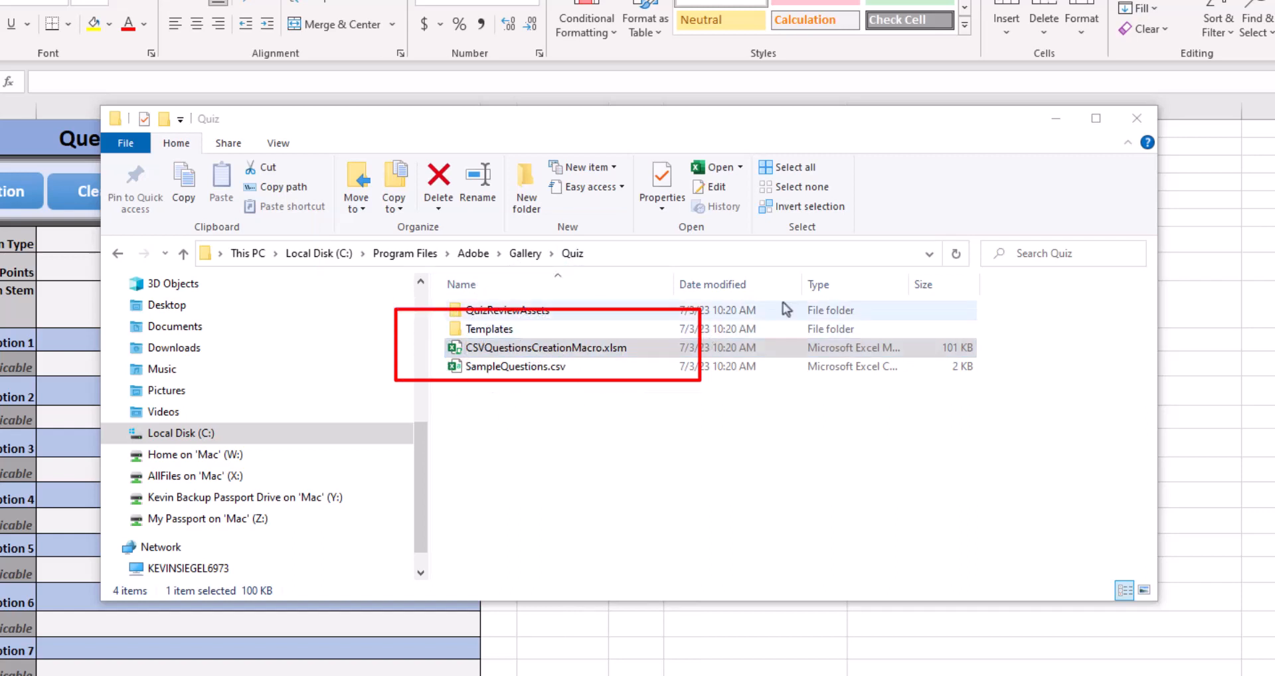
{"action": "left_click", "coordinate": [1137, 120]}
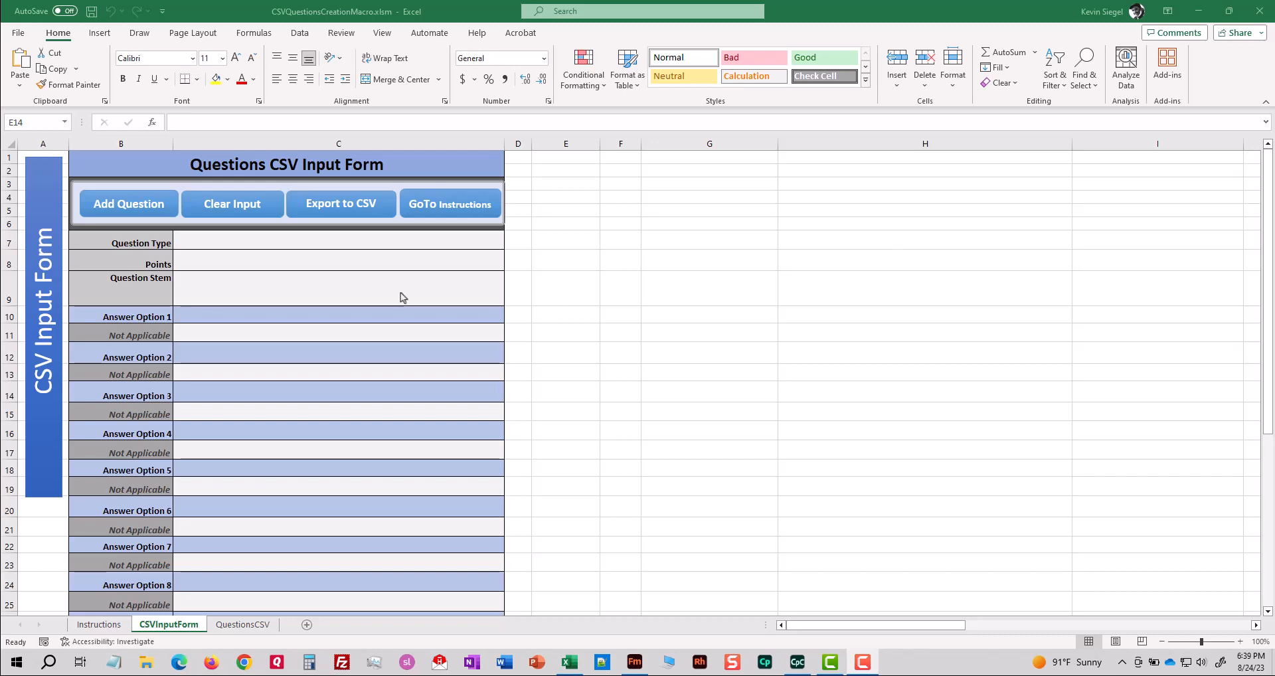
{"action": "left_click", "coordinate": [357, 247]}
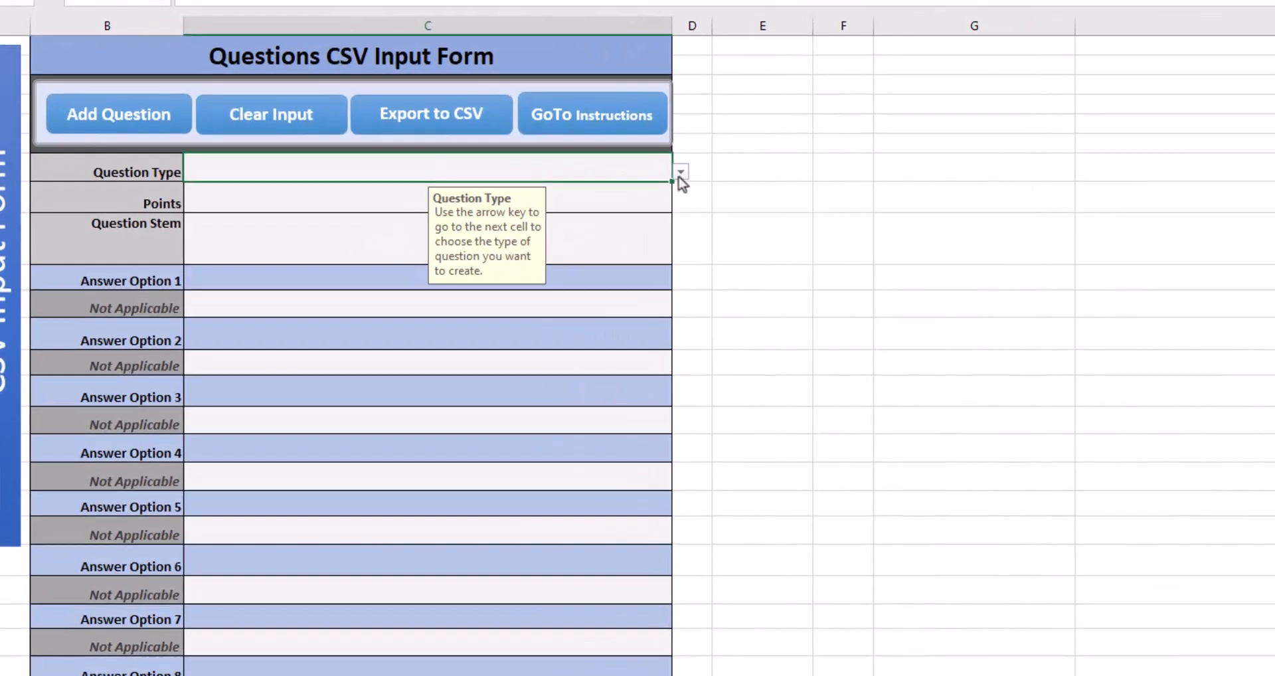
{"action": "left_click", "coordinate": [548, 227]}
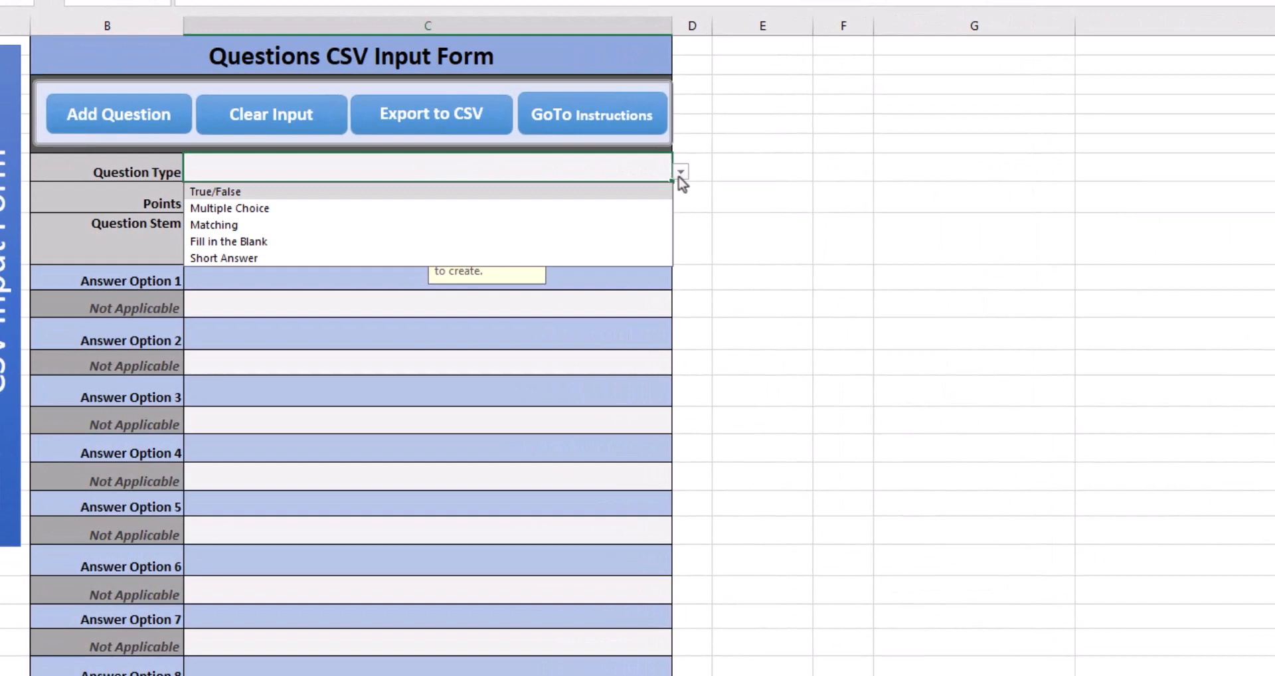
{"action": "left_click", "coordinate": [568, 211]}
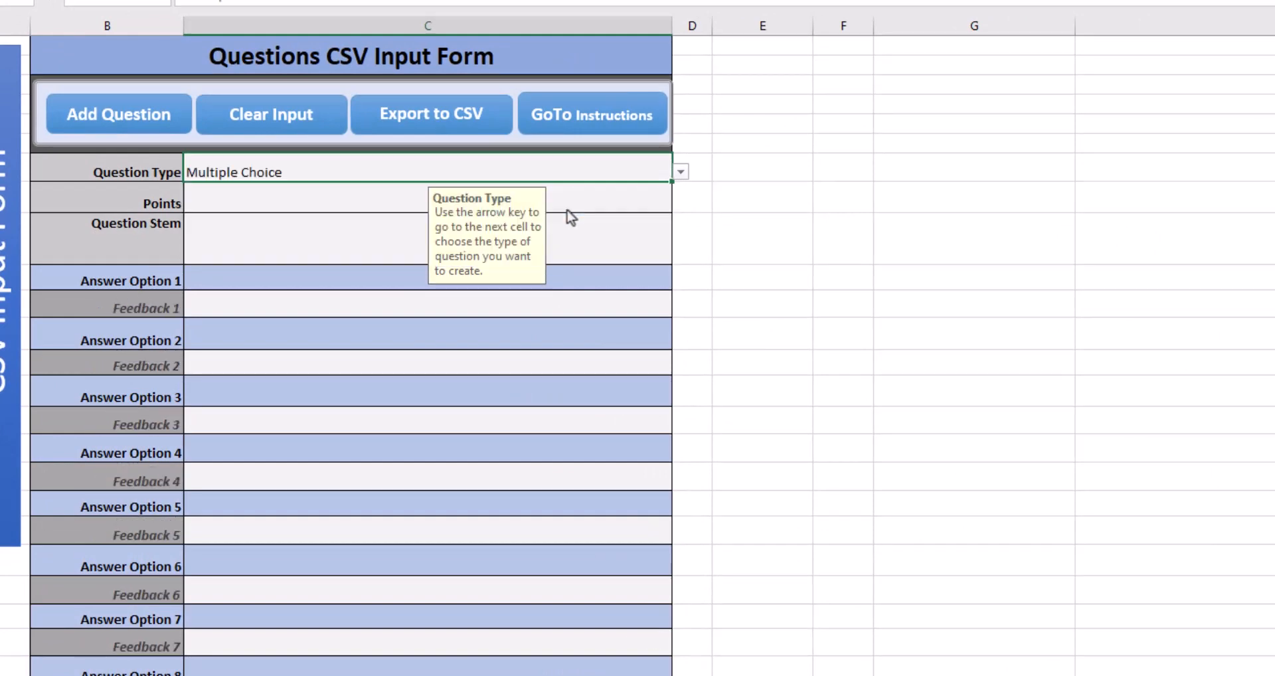
{"action": "left_click", "coordinate": [316, 205]}
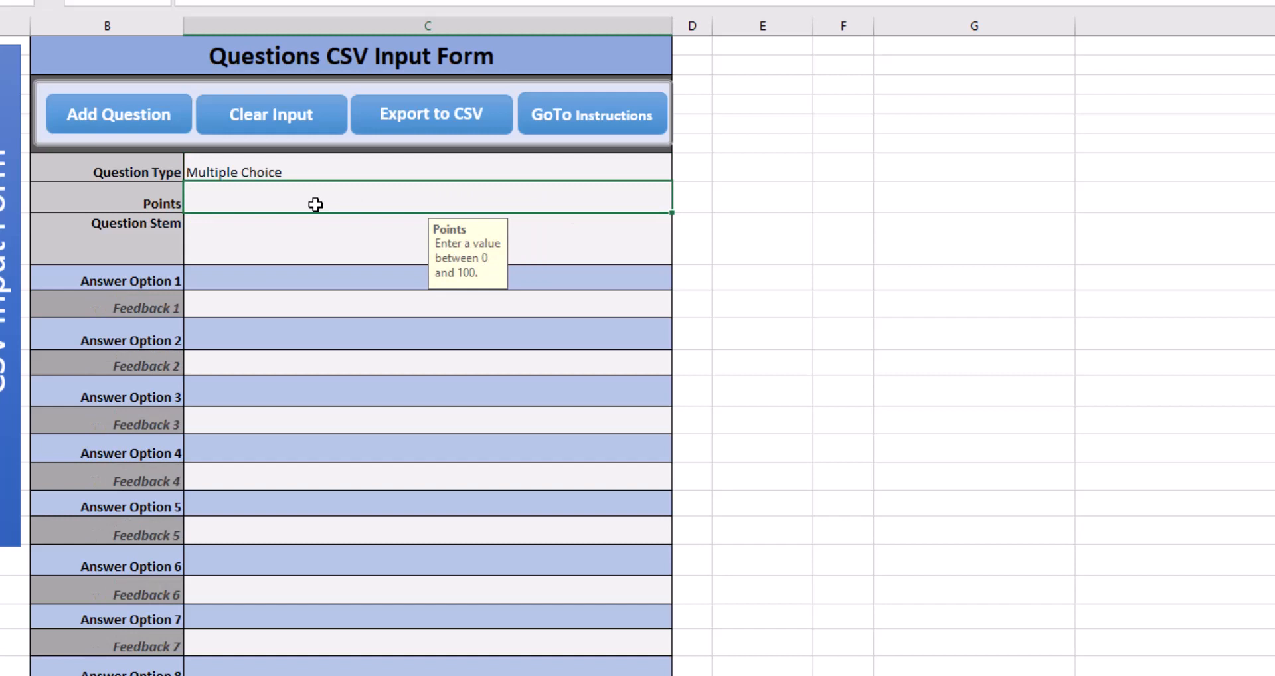
{"action": "type", "text": "10"}
Enter the question stem "What color is the sky during the day when there are no clouds?".
{"action": "left_click", "coordinate": [248, 244]}
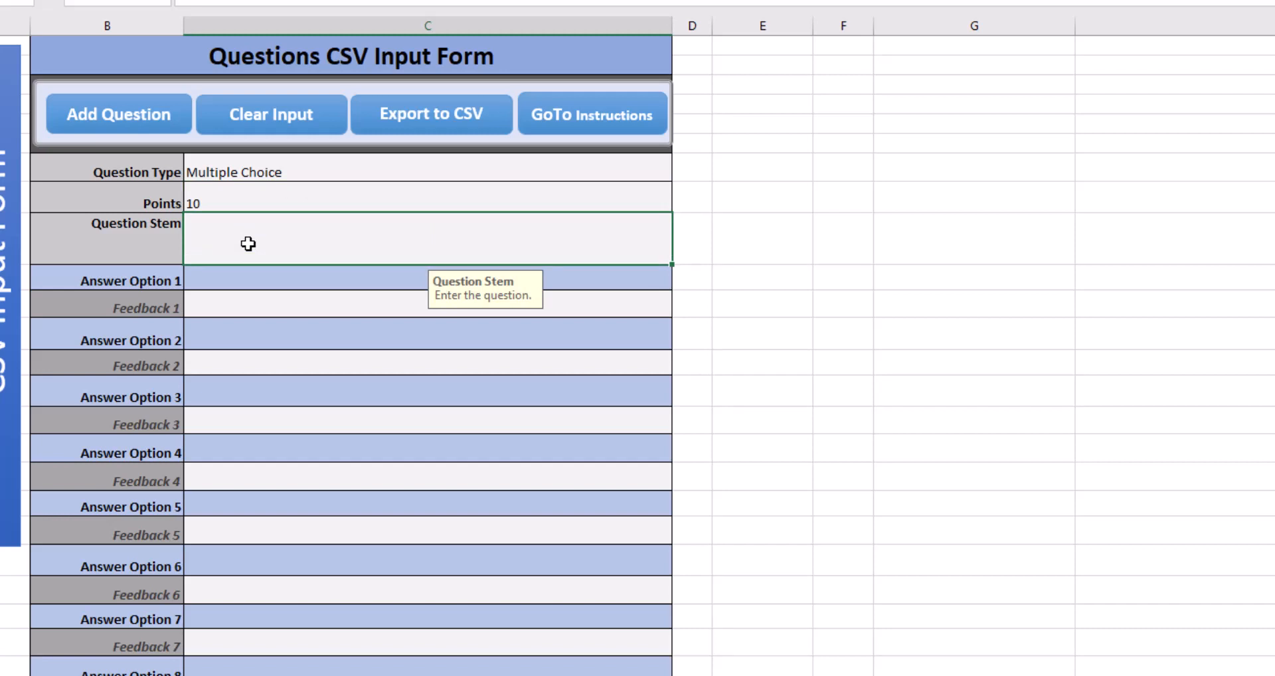
{"action": "type", "text": "What color is the sky during "}
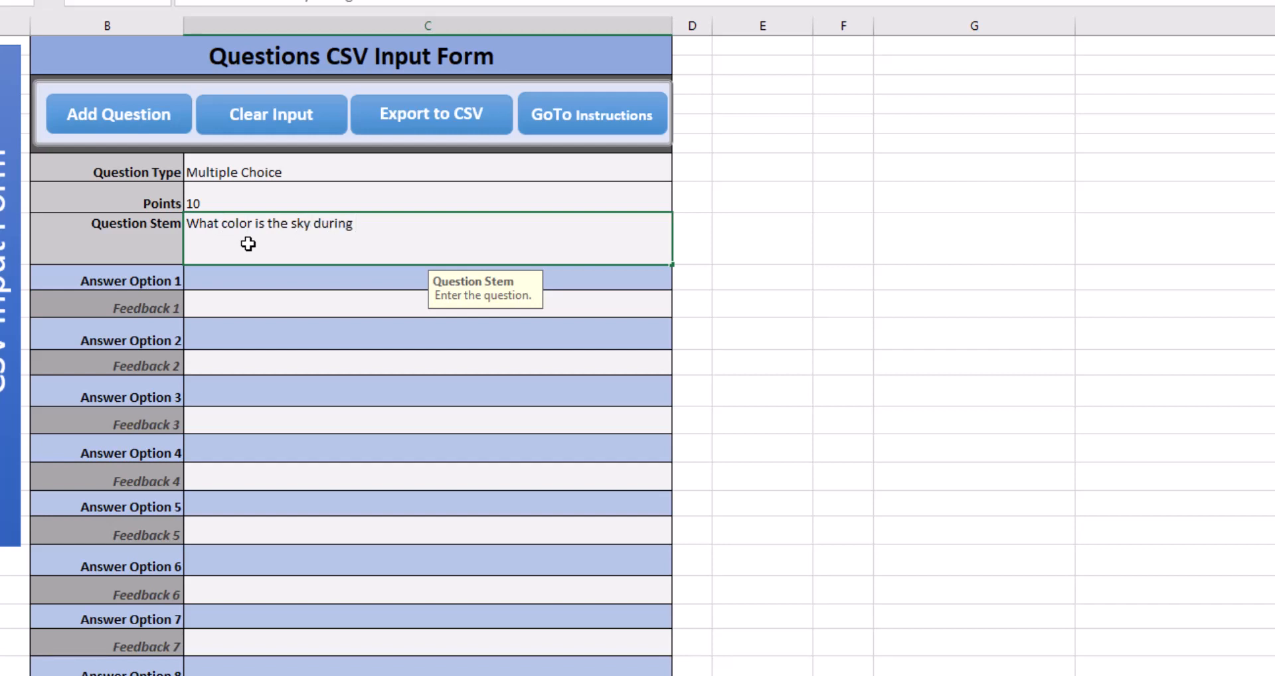
{"action": "type", "text": "the day when there"}
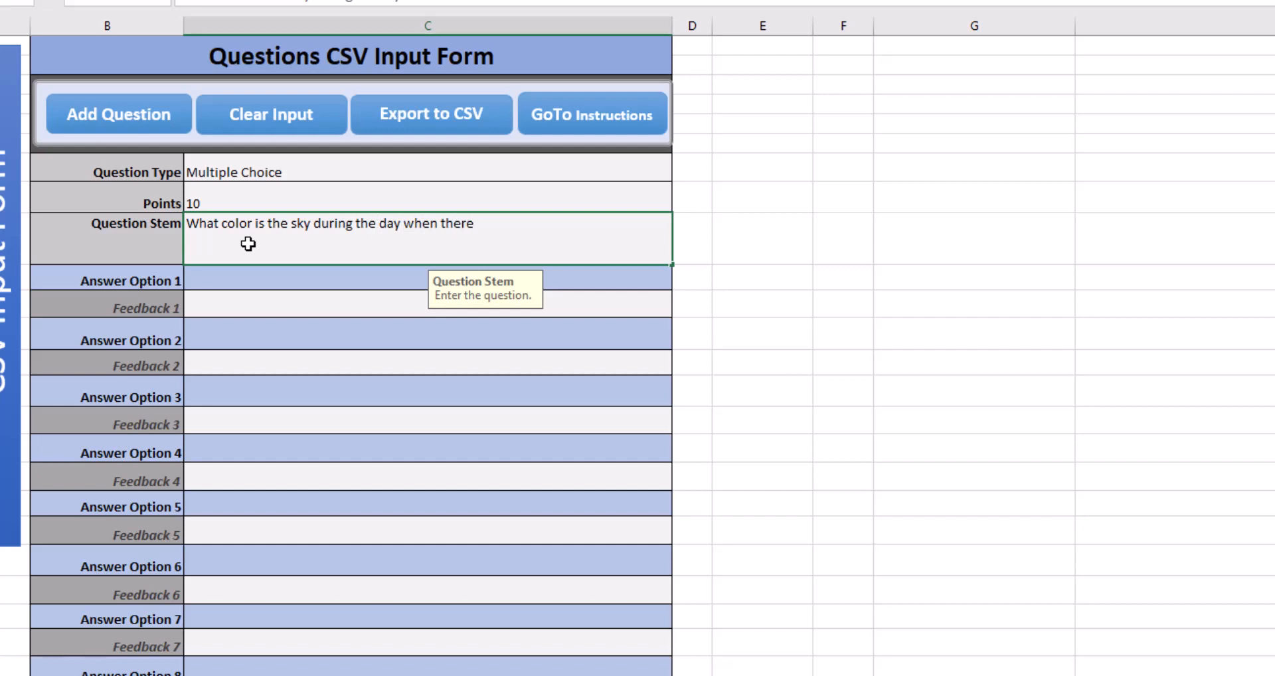
{"action": "type", "text": " are no clouds?"}
Fill in answer options 1 to 4 with Purple, Red, Blue and Green.
{"action": "left_click", "coordinate": [234, 277]}
{"action": "type", "text": "Prup"}
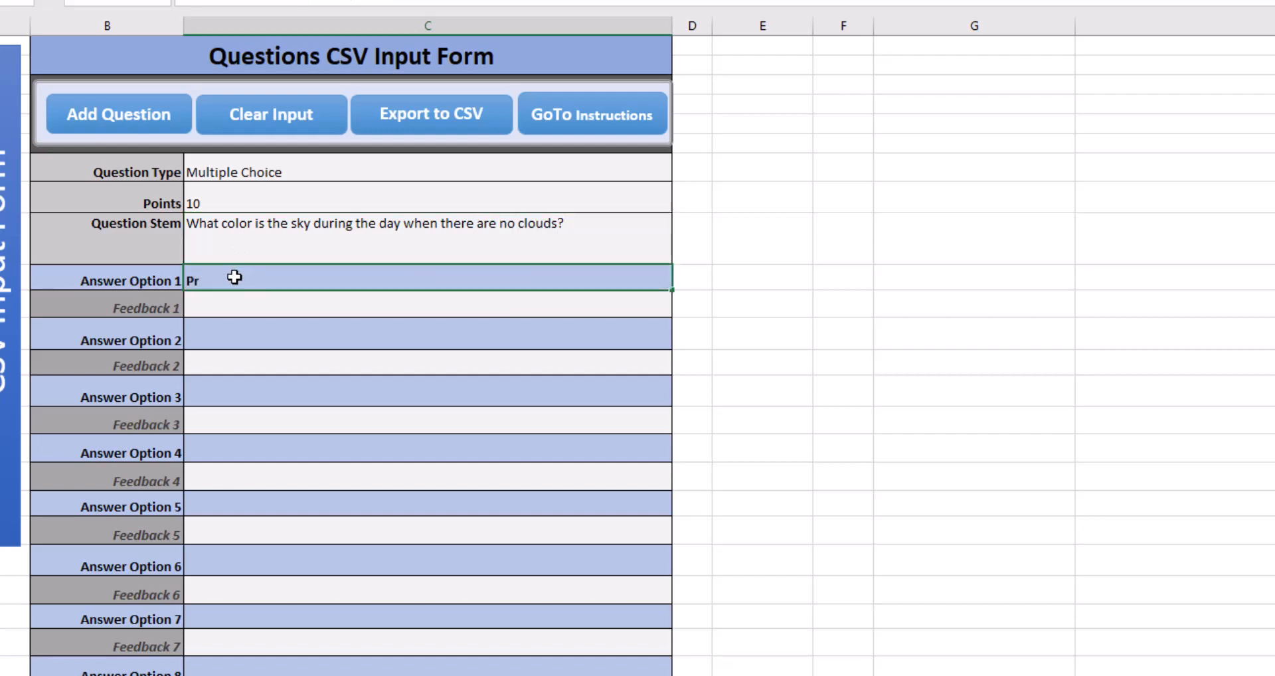
{"action": "key", "text": "BackSpace"}
{"action": "key", "text": "BackSpace"}
{"action": "key", "text": "BackSpace"}
{"action": "type", "text": "urple"}
{"action": "left_click", "coordinate": [228, 339]}
{"action": "type", "text": "Red"}
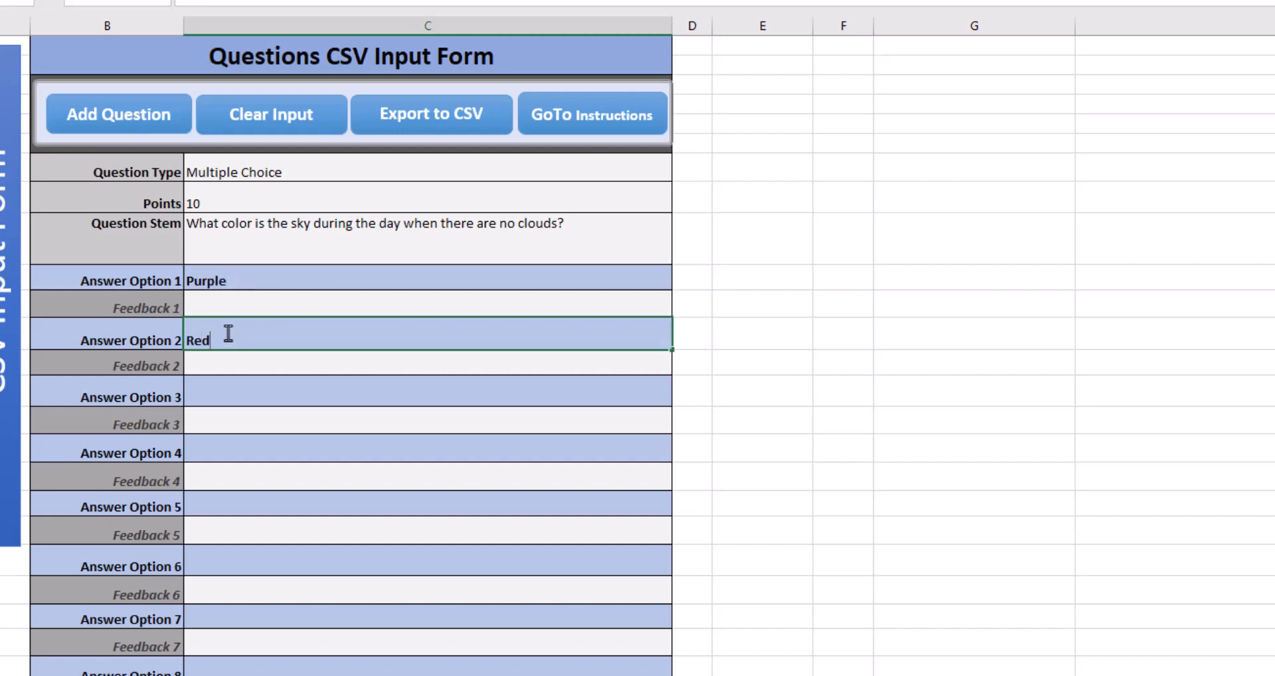
{"action": "left_click", "coordinate": [232, 396]}
{"action": "type", "text": "Blue"}
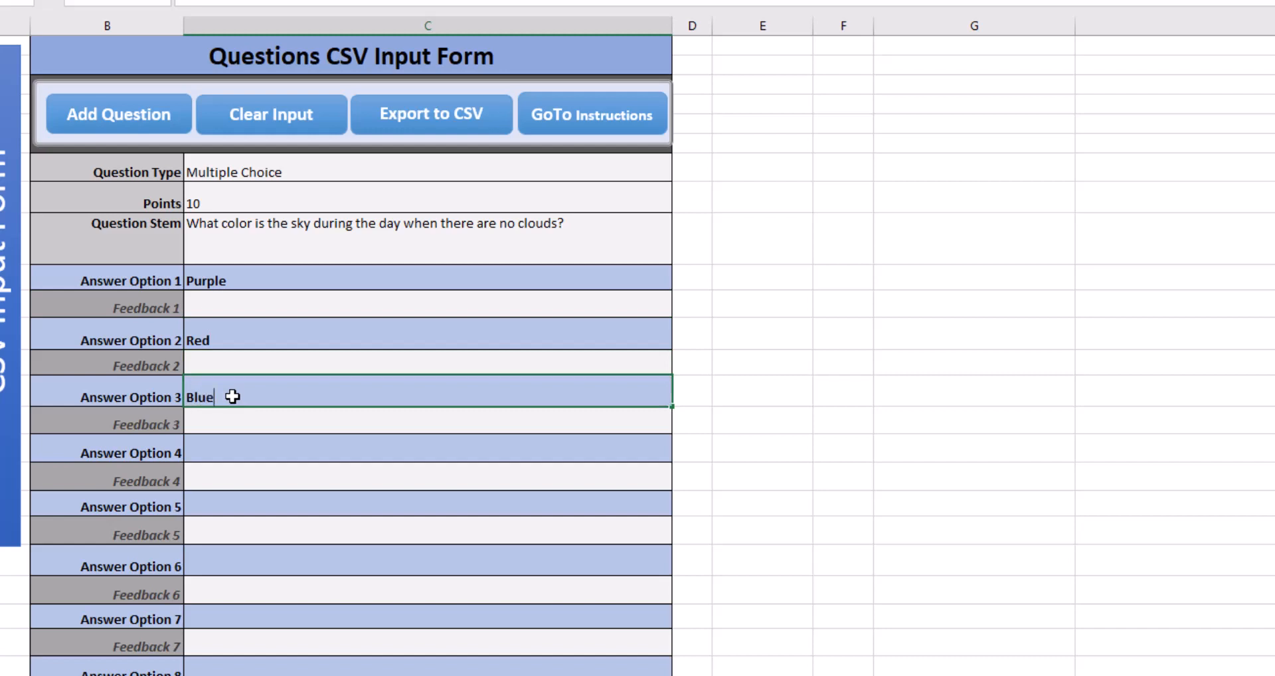
{"action": "left_click", "coordinate": [224, 451]}
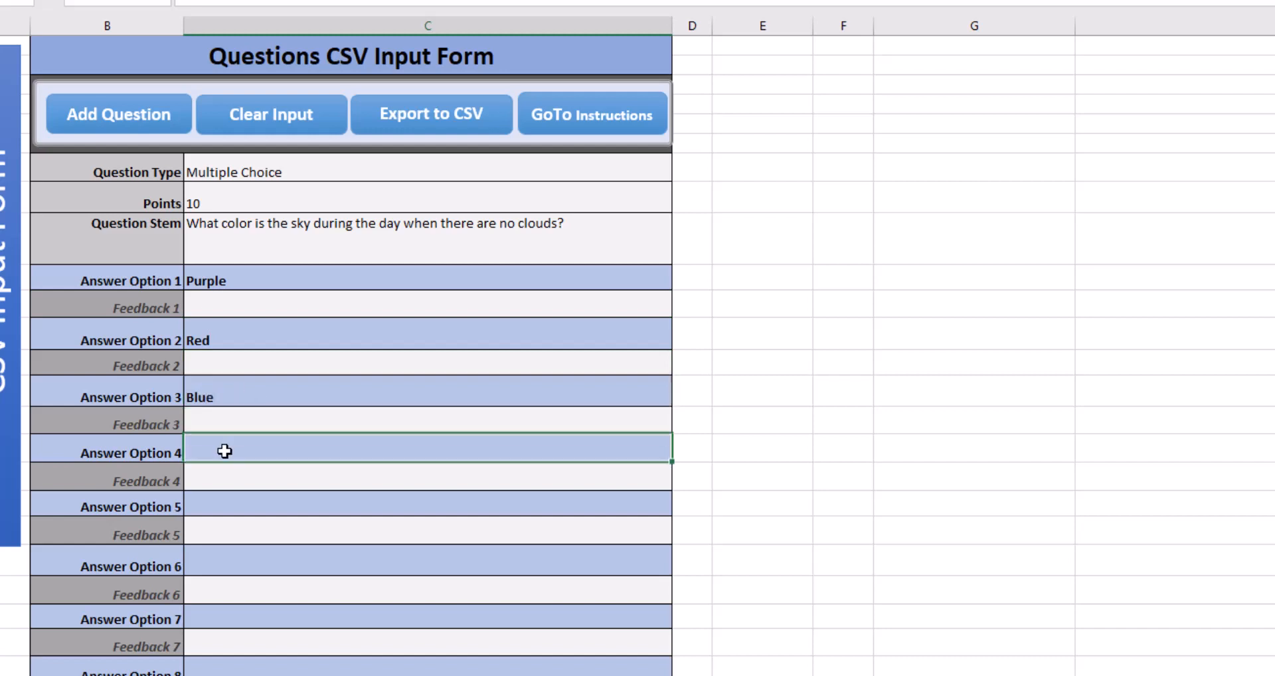
{"action": "type", "text": "Gr"}
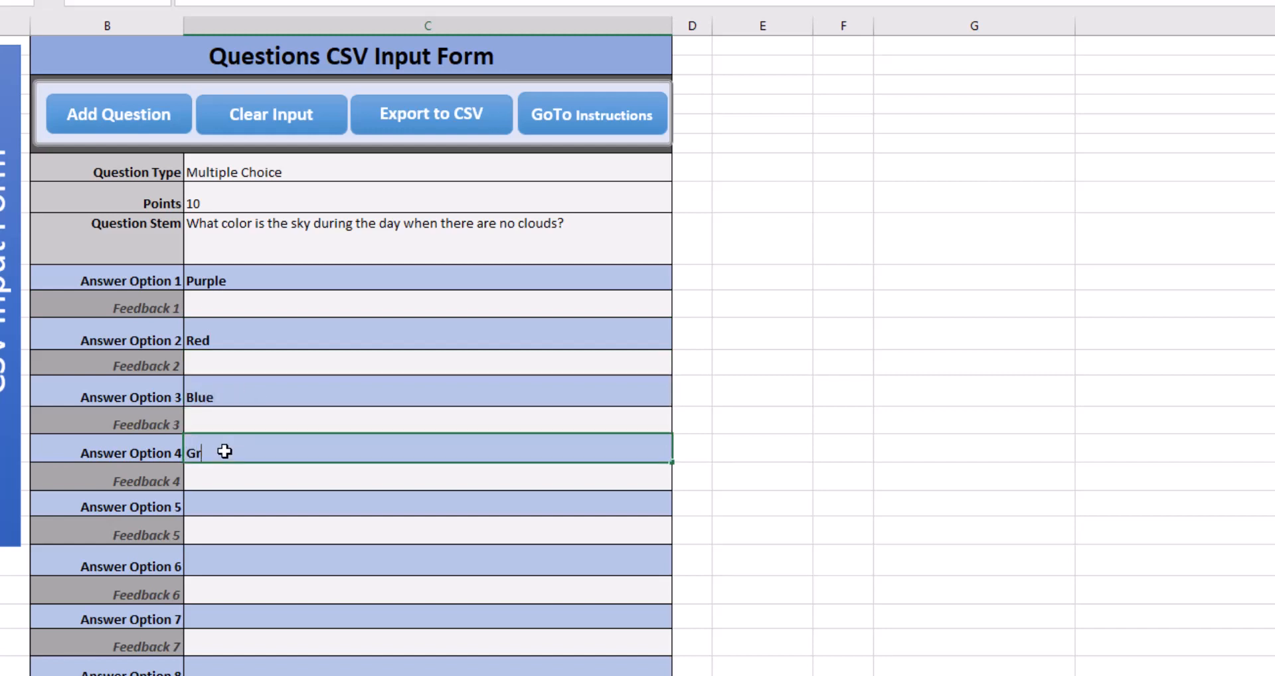
{"action": "type", "text": "een"}
Mark answer option 3 as the correct answer by putting an asterisk before Blue.
{"action": "left_click", "coordinate": [206, 394]}
{"action": "double_click", "coordinate": [193, 396]}
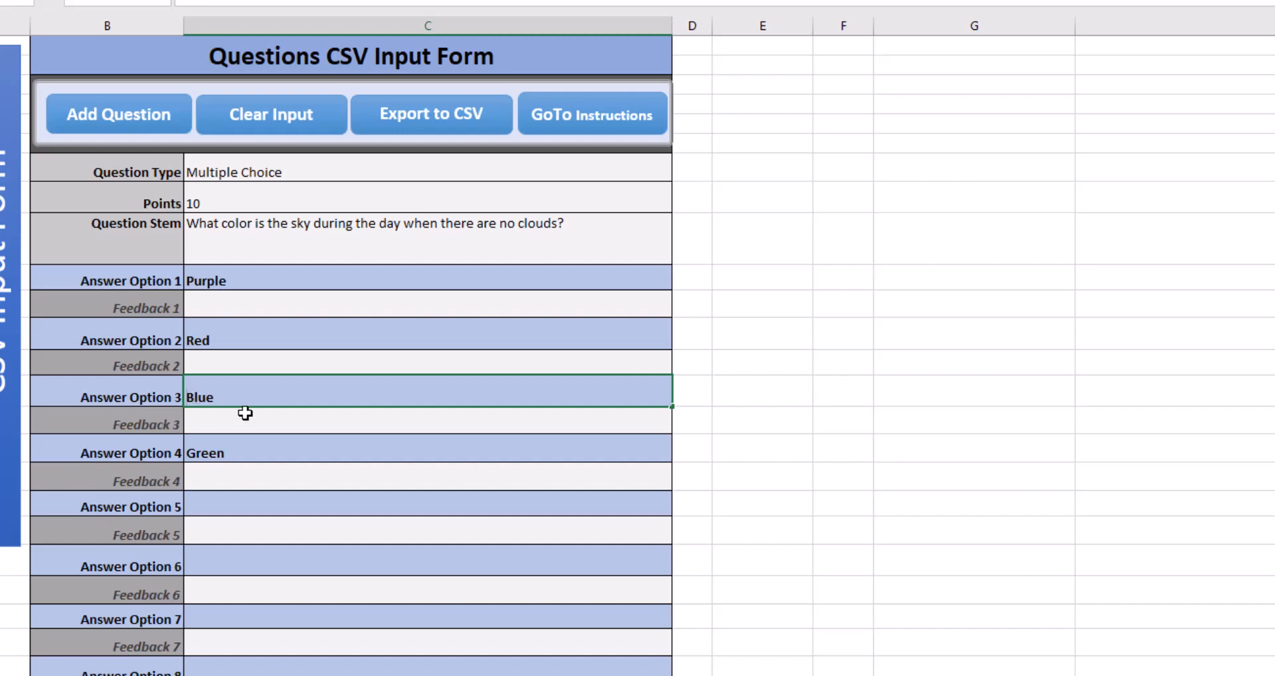
{"action": "type", "text": "*"}
Enter "It's end of days. Run!" as the feedback for the Purple answer.
{"action": "left_click", "coordinate": [242, 305]}
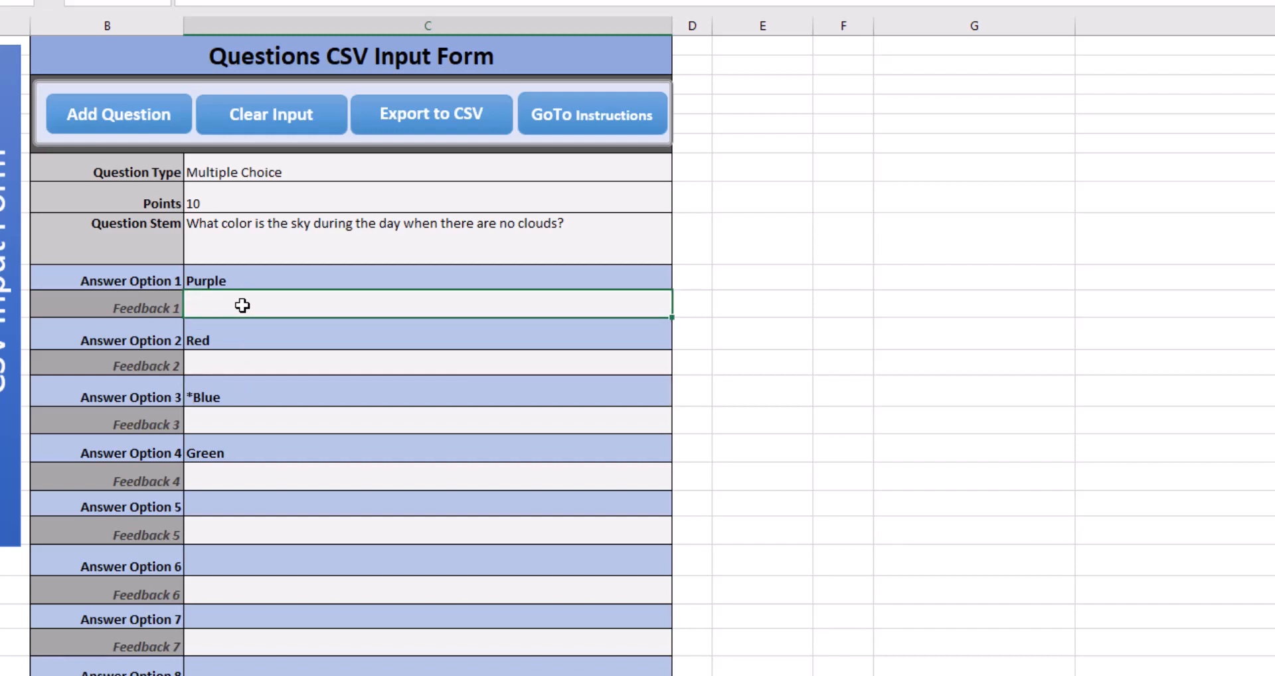
{"action": "type", "text": "It's end of days. Run!"}
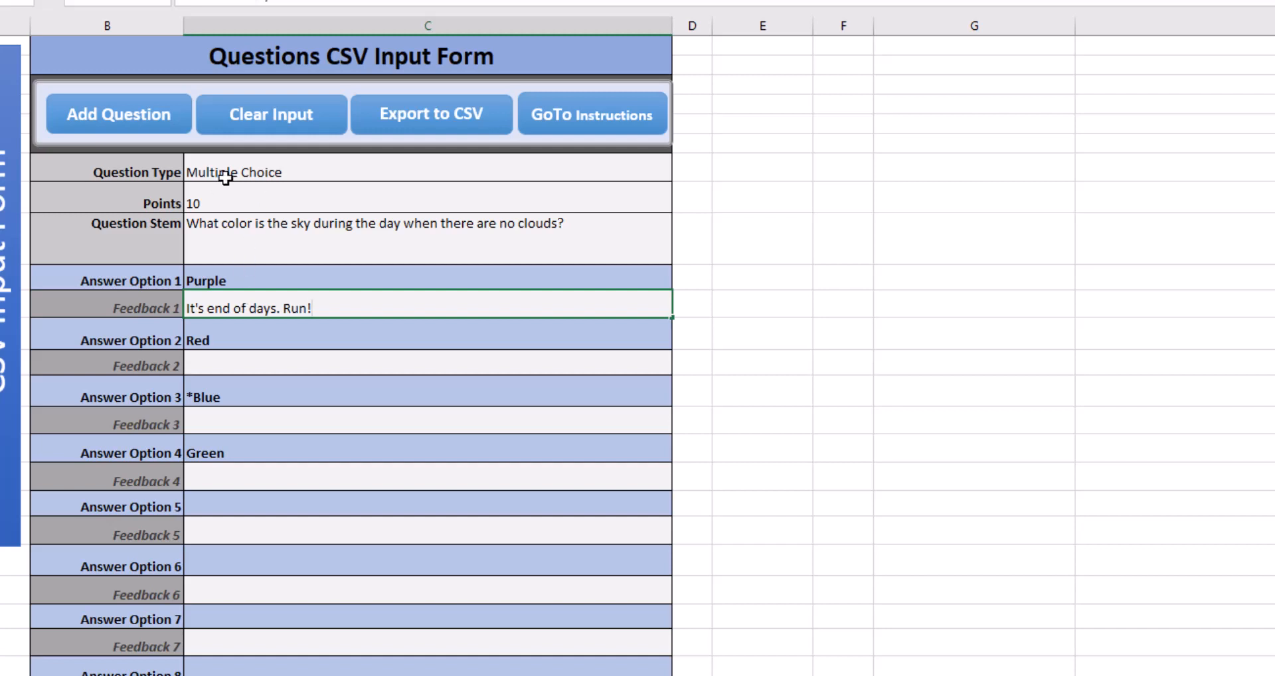
Add the completed question to the question list and clear the input form.
{"action": "left_click", "coordinate": [164, 121]}
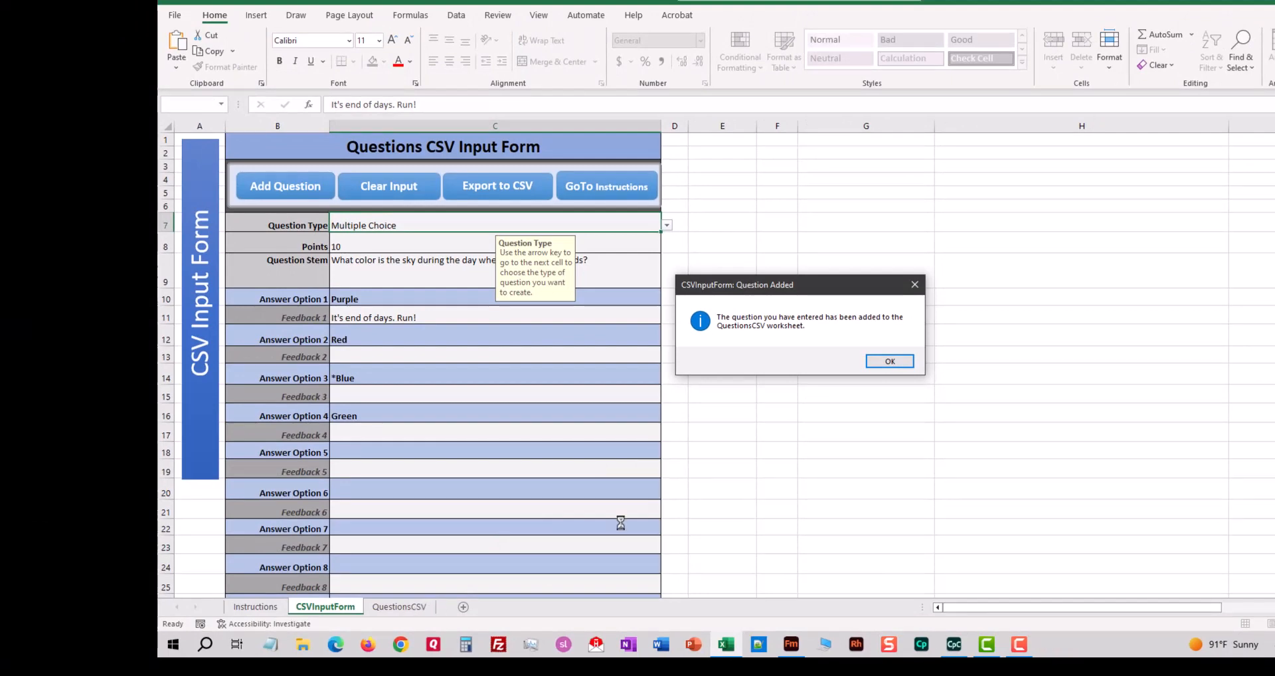
{"action": "left_click", "coordinate": [890, 363]}
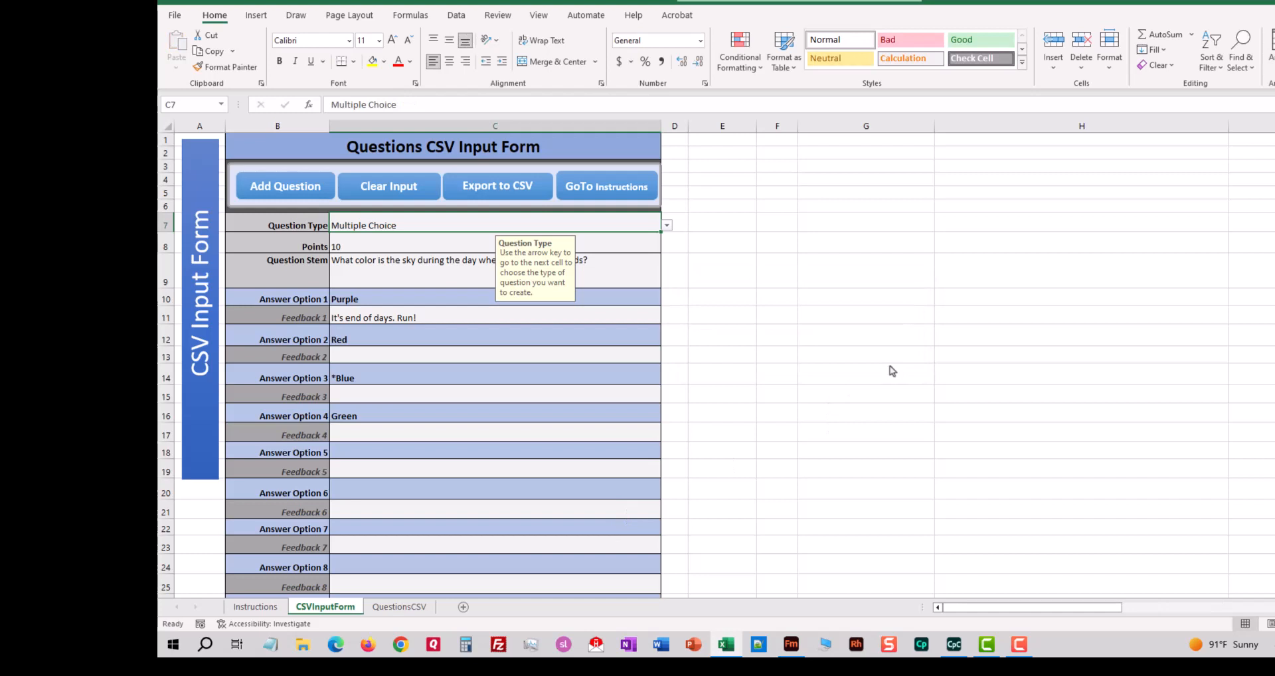
{"action": "left_click", "coordinate": [402, 191]}
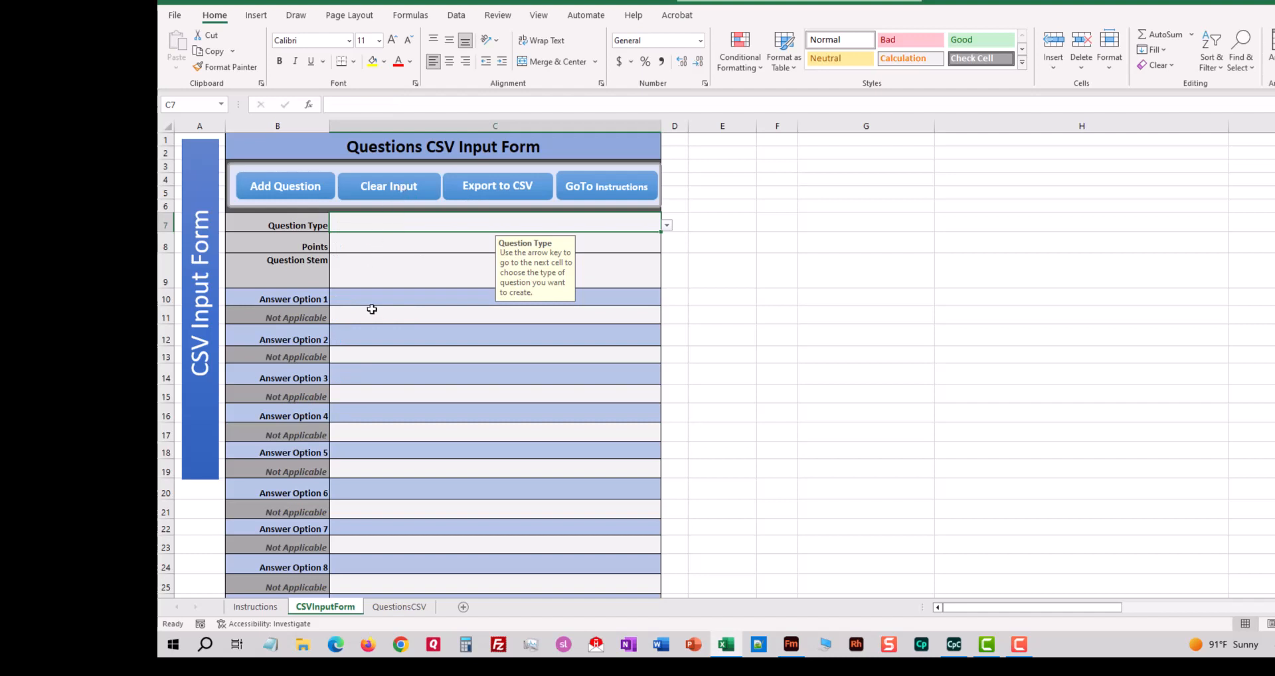
Review the added question row on the QuestionsCSV worksheet and return to the CSVInputForm sheet.
{"action": "left_click", "coordinate": [397, 608]}
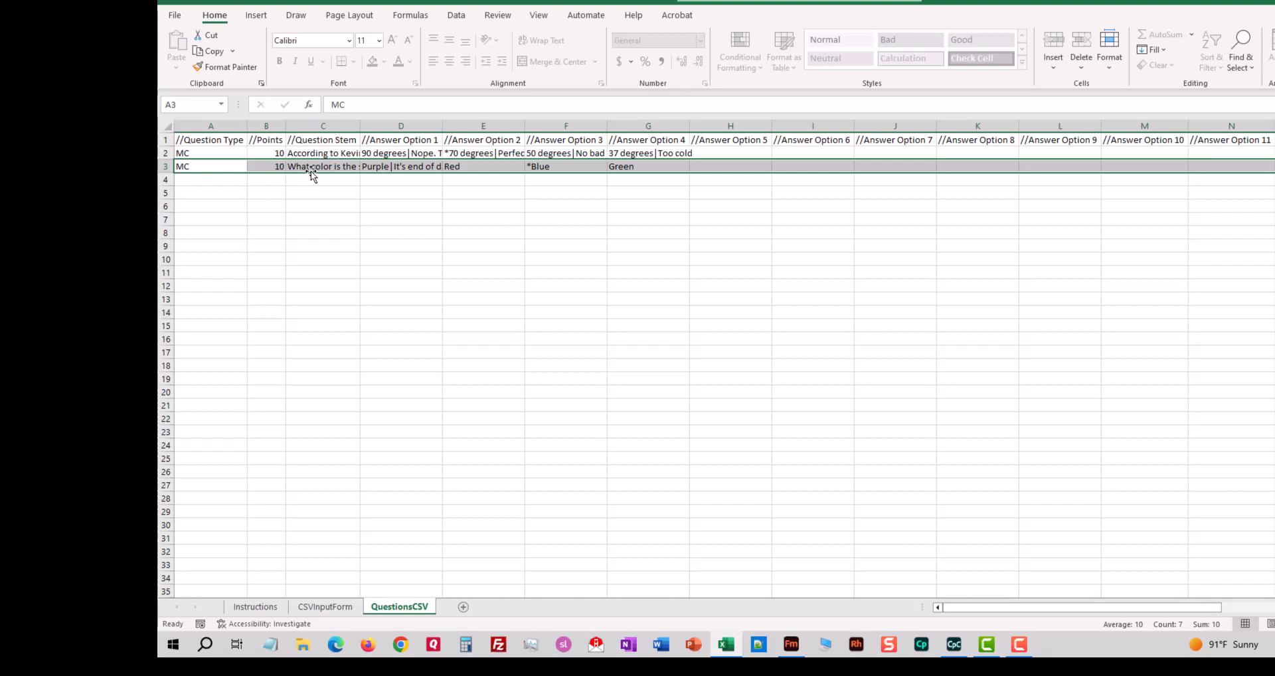
{"action": "left_click", "coordinate": [638, 205]}
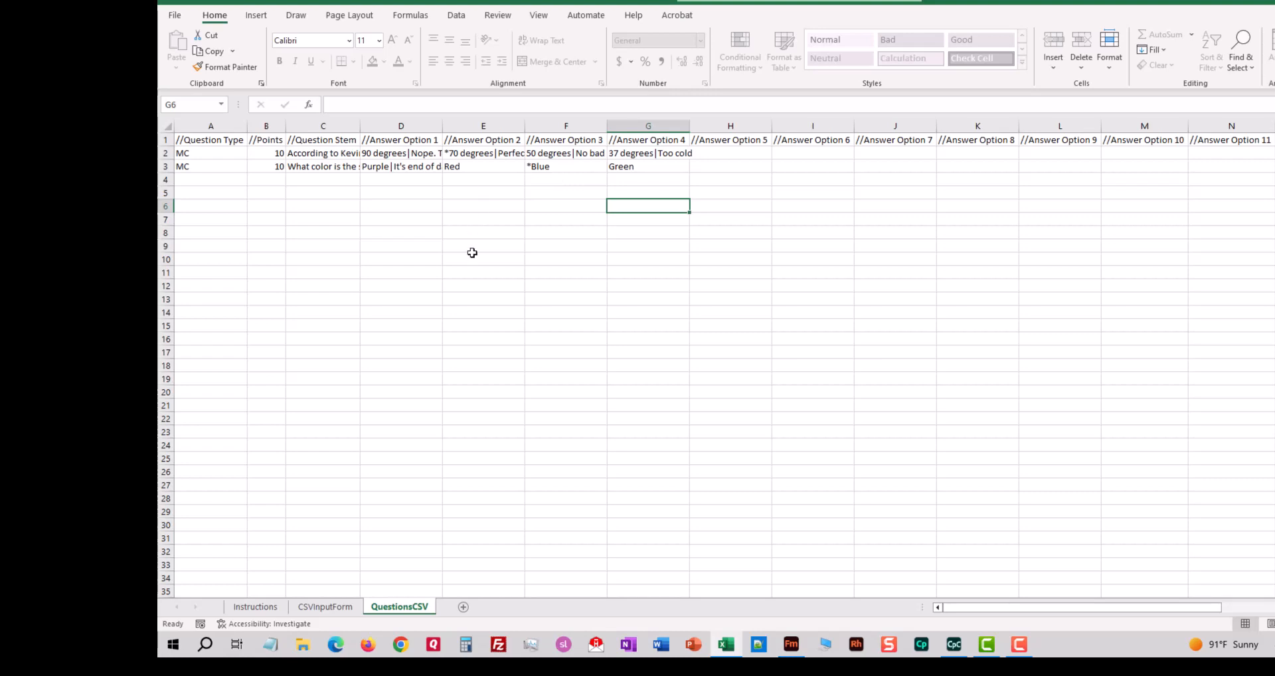
{"action": "left_click", "coordinate": [326, 607]}
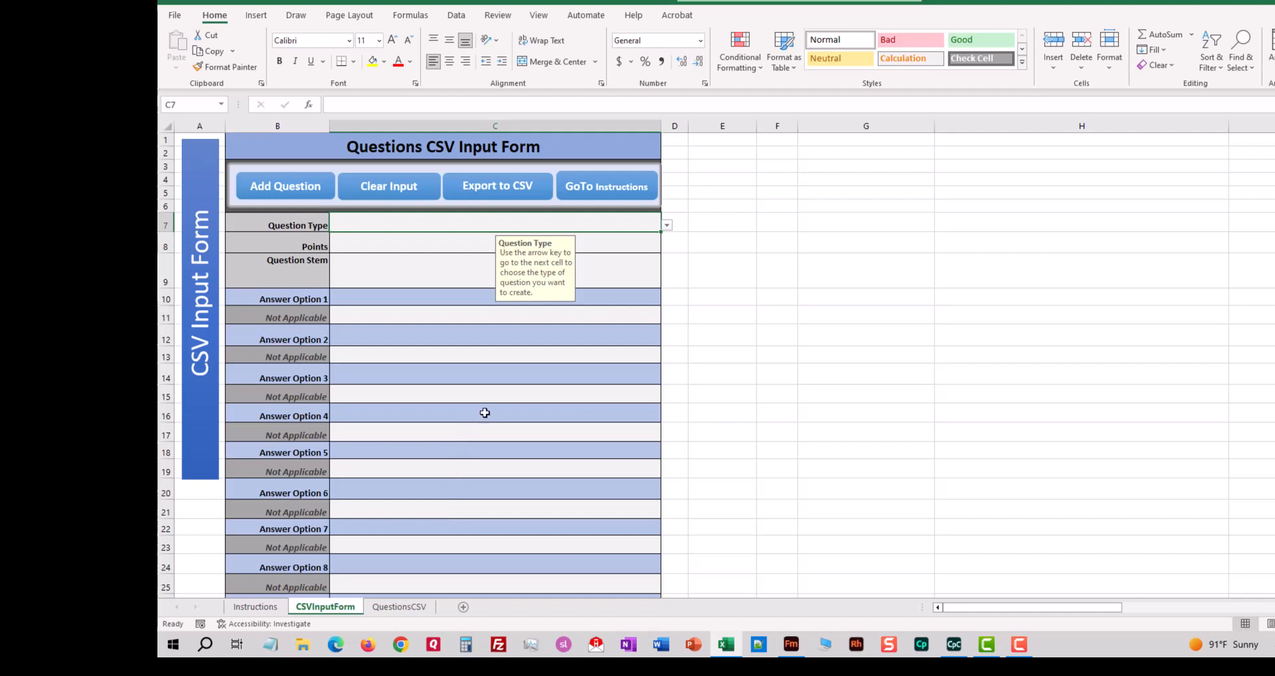
Export the questions to the desktop as a CSV file named "Quiz Questions for CpC" and close the workbook without saving it.
{"action": "left_click", "coordinate": [509, 189]}
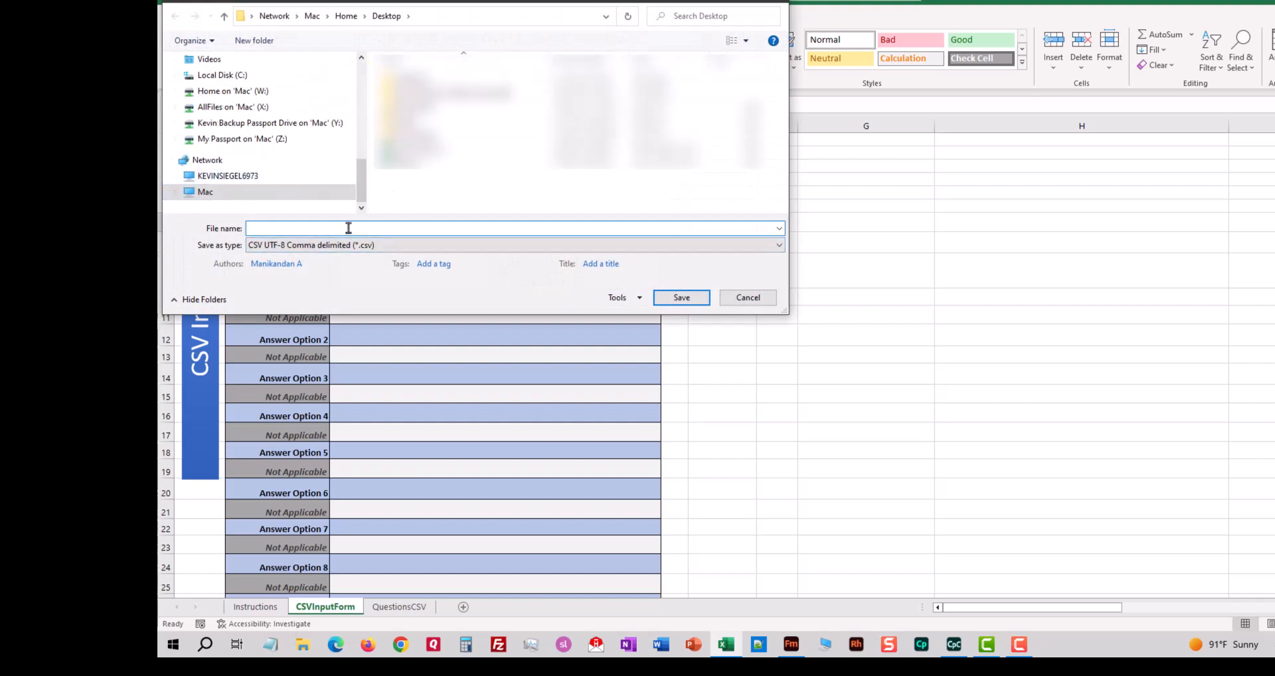
{"action": "type", "text": "Qui"}
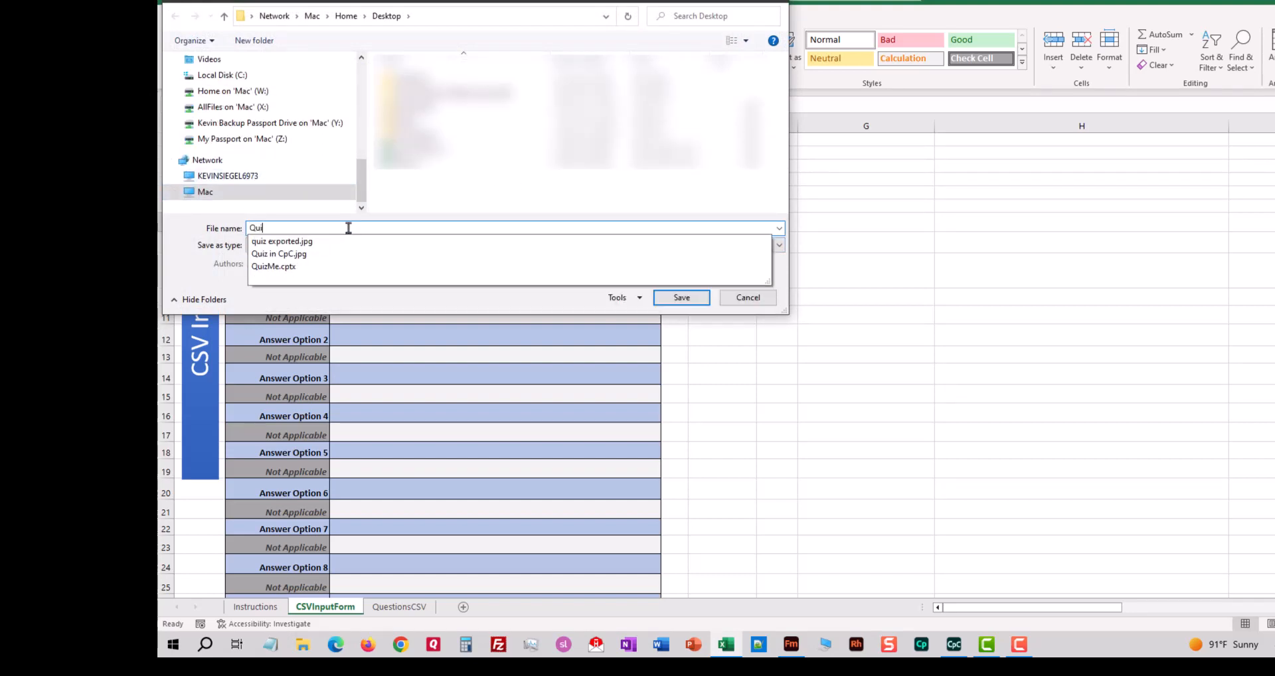
{"action": "type", "text": "z Quesit"}
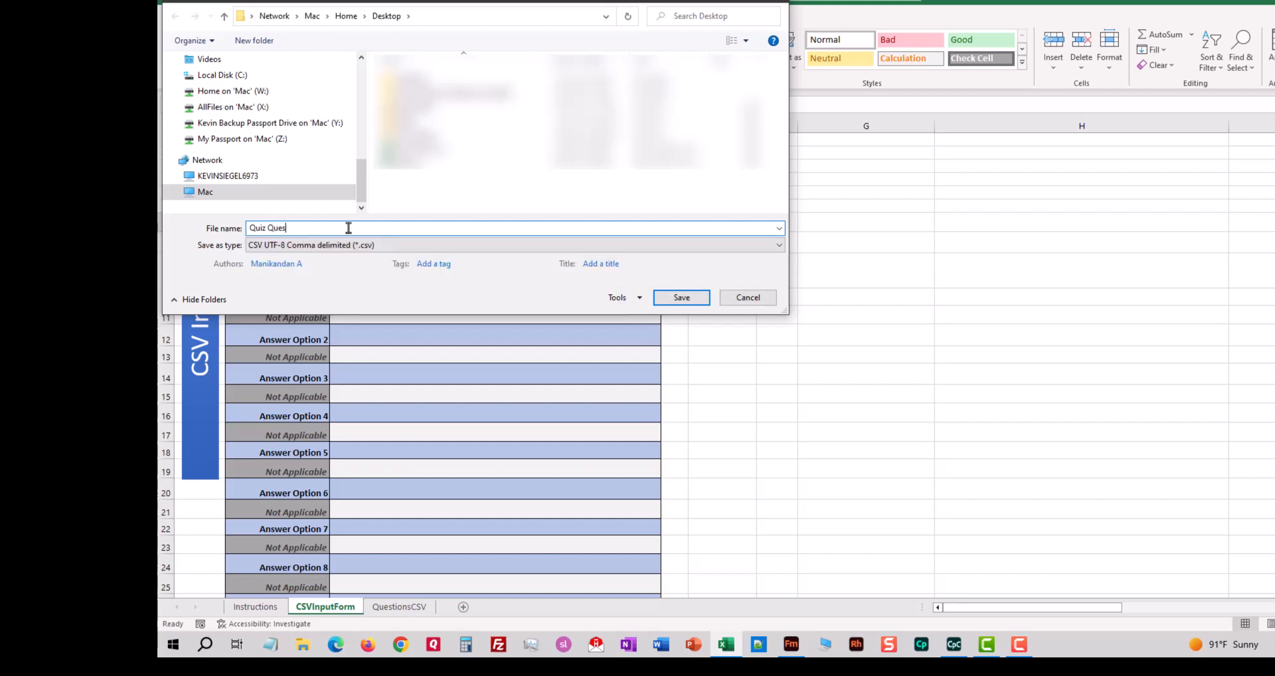
{"action": "type", "text": "tios"}
{"action": "key", "text": "BackSpace"}
{"action": "type", "text": "ns for CP"}
{"action": "key", "text": "BackSpace"}
{"action": "type", "text": "pC"}
{"action": "left_click", "coordinate": [704, 302]}
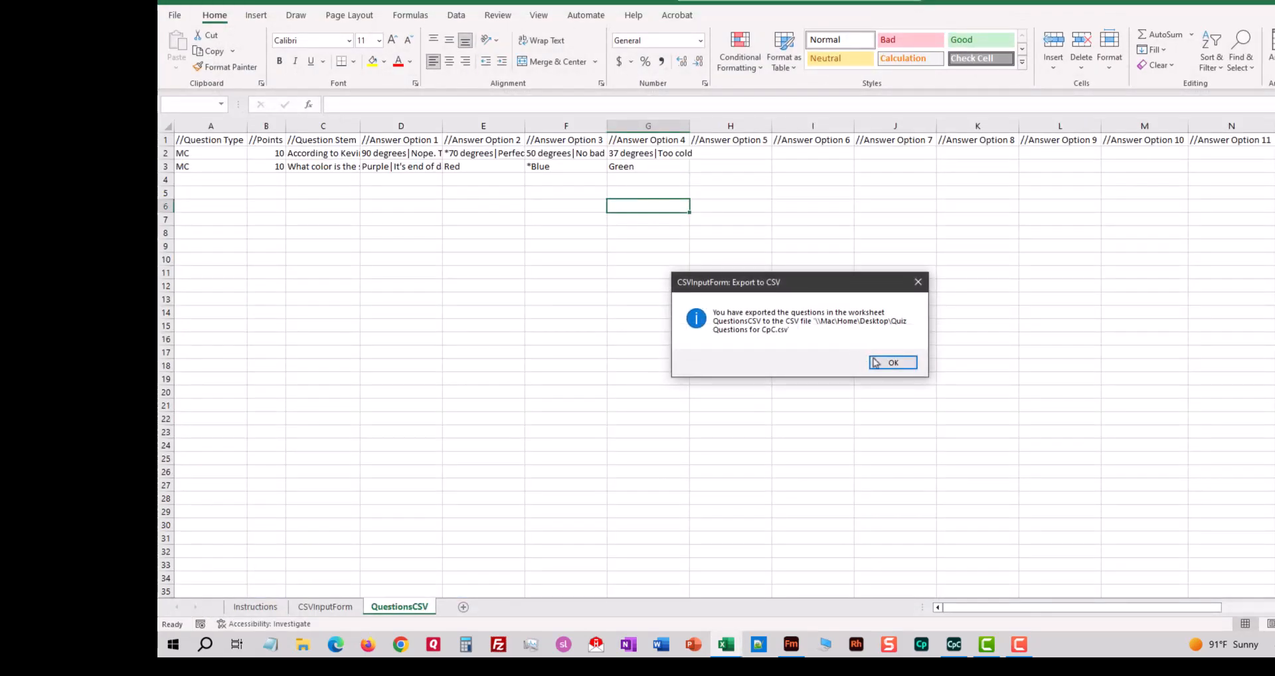
{"action": "left_click", "coordinate": [892, 363]}
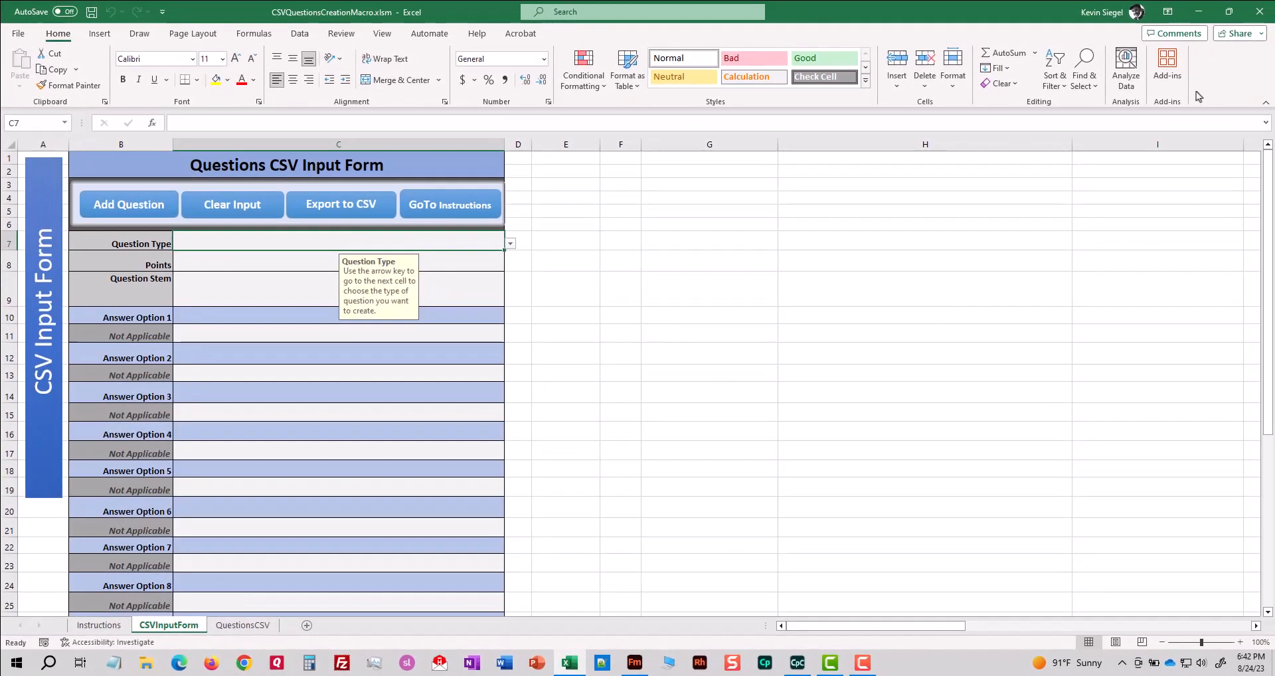
{"action": "left_click", "coordinate": [1259, 18]}
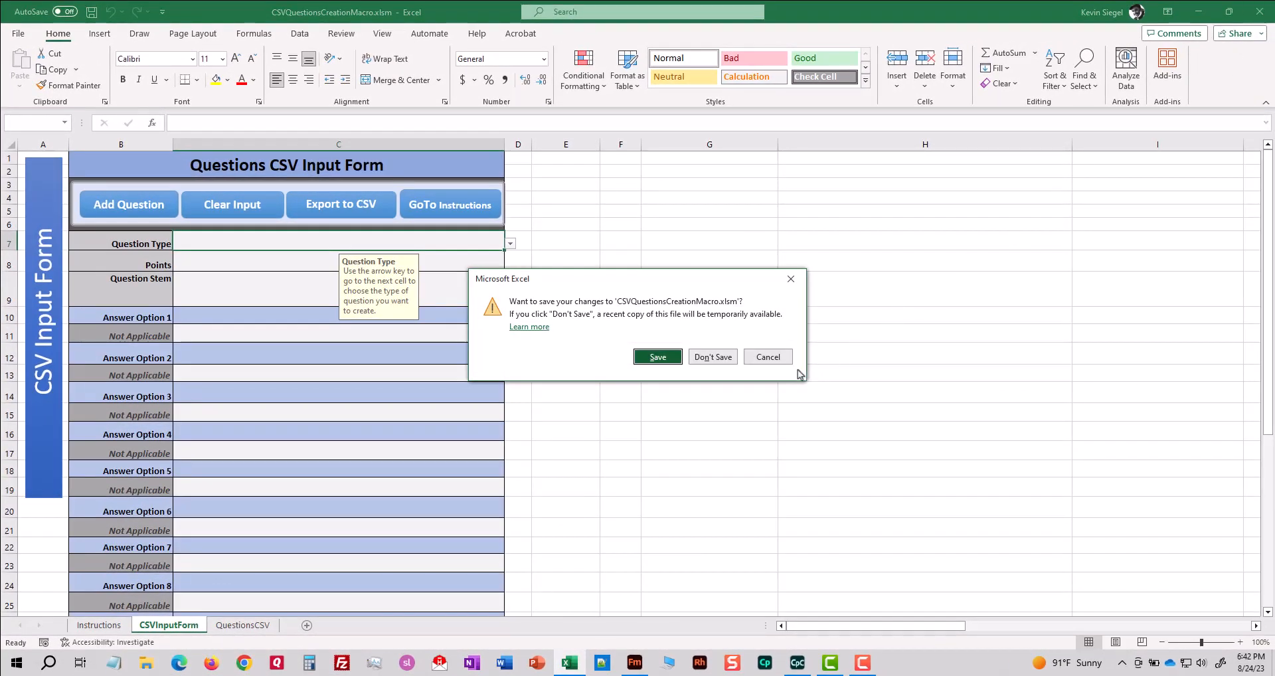
{"action": "left_click", "coordinate": [714, 357]}
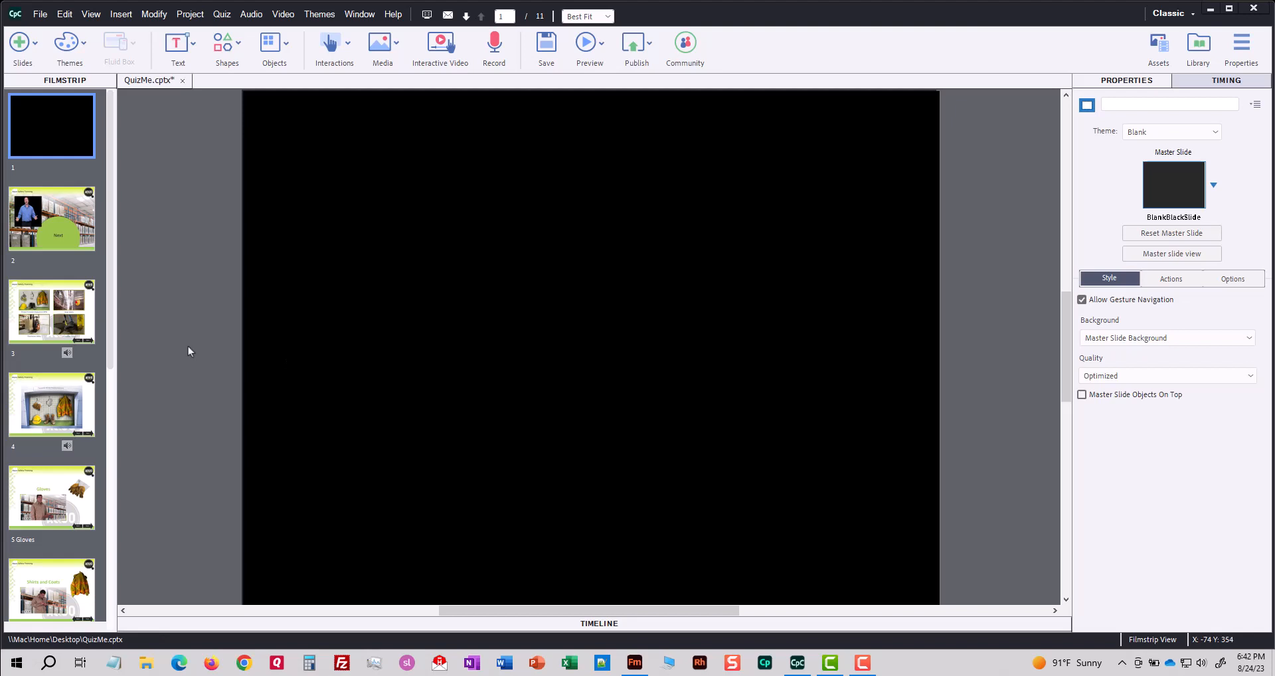
In Adobe Captivate Classic, import Quiz Questions for CpC.csv into the QuizMe project and view the two imported question slides.
{"action": "left_click", "coordinate": [221, 14]}
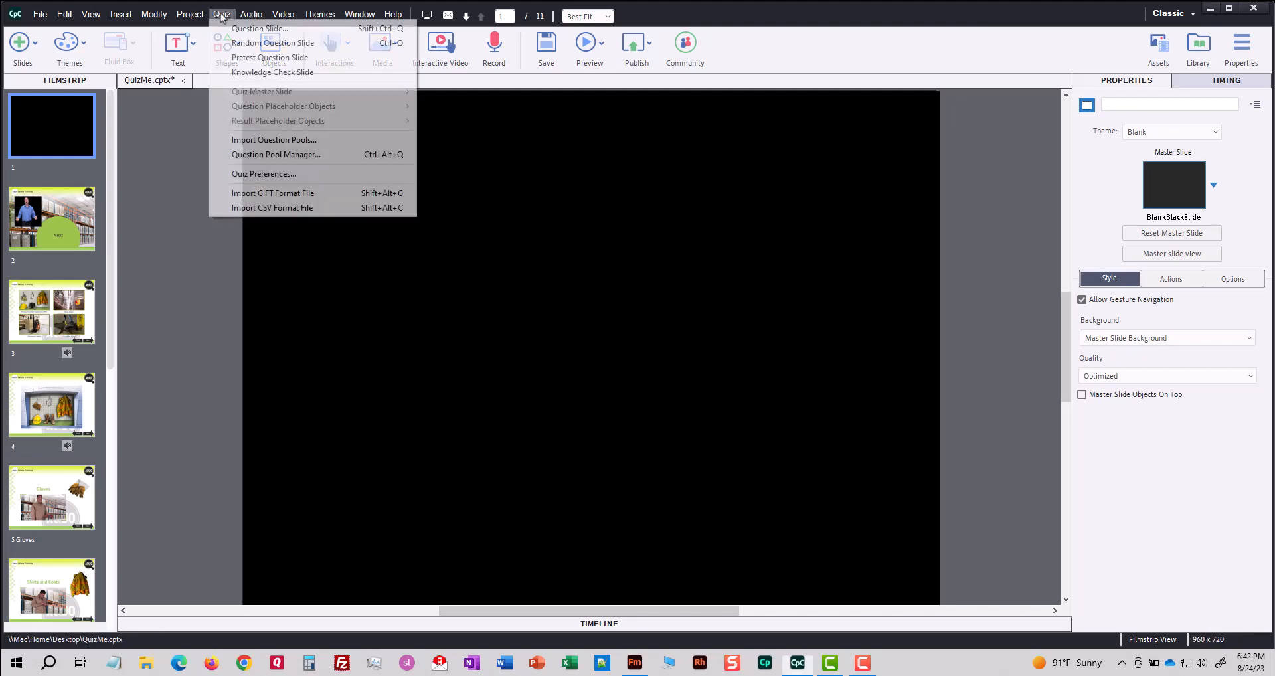
{"action": "left_click", "coordinate": [244, 209]}
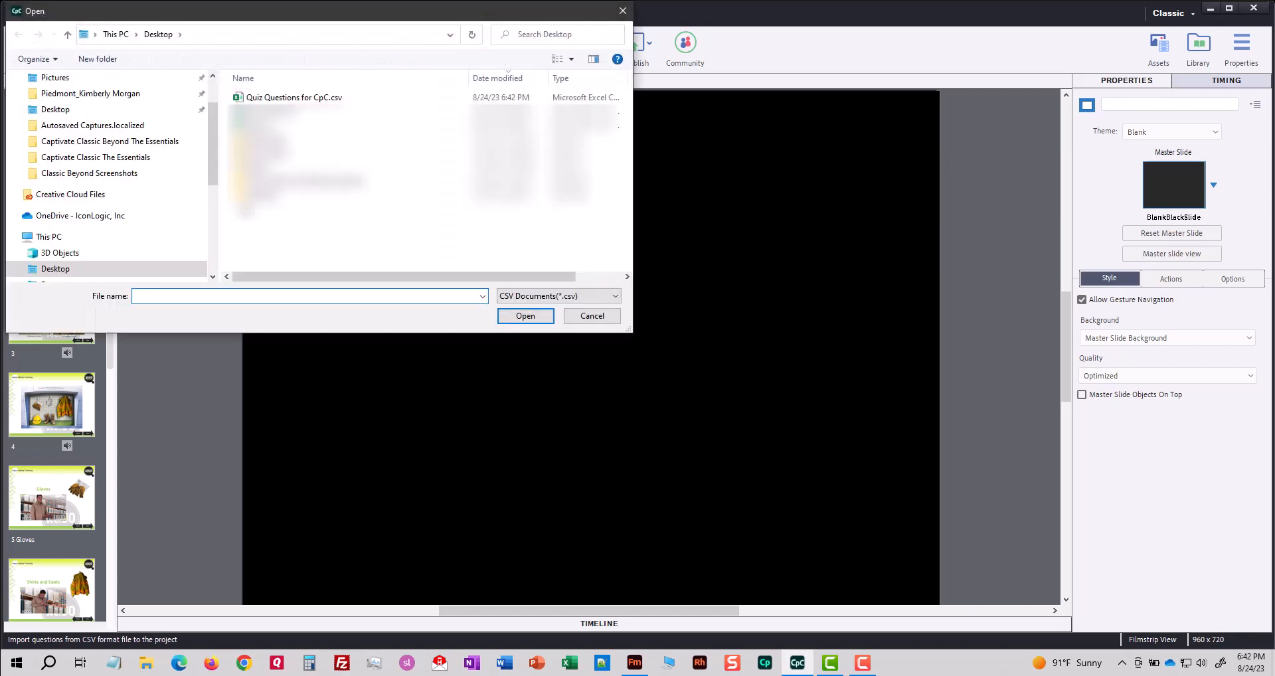
{"action": "left_click", "coordinate": [307, 99]}
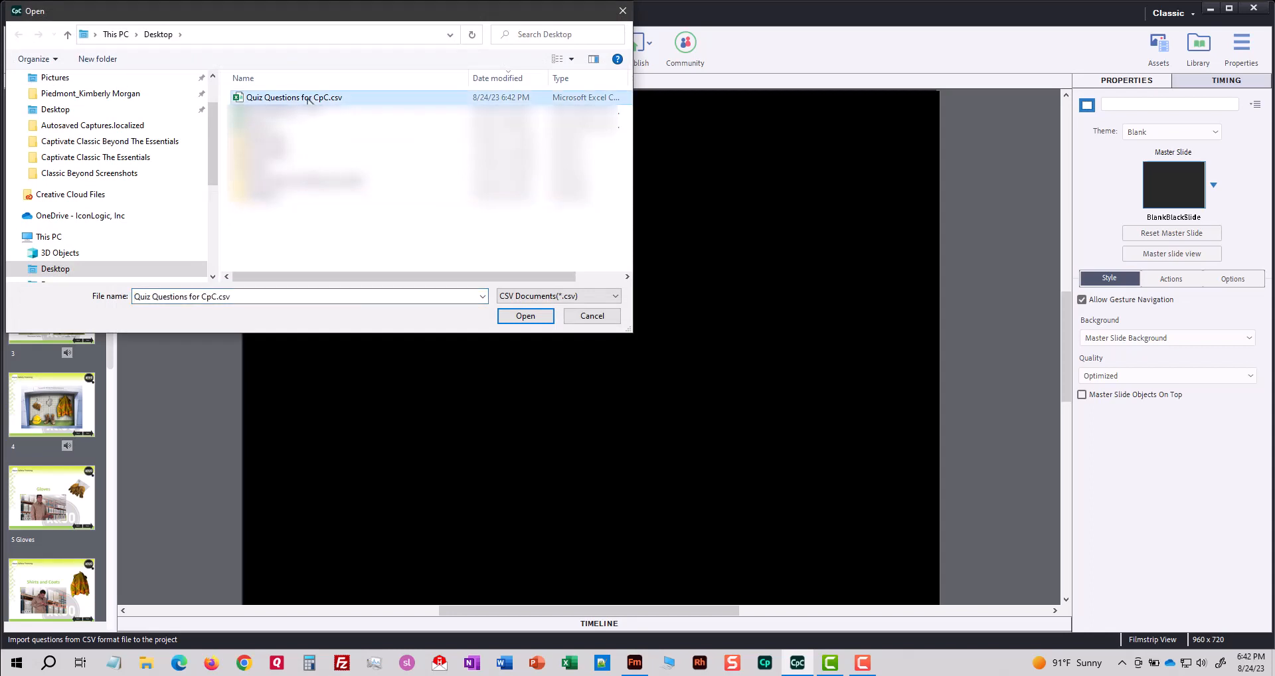
{"action": "left_click", "coordinate": [525, 315]}
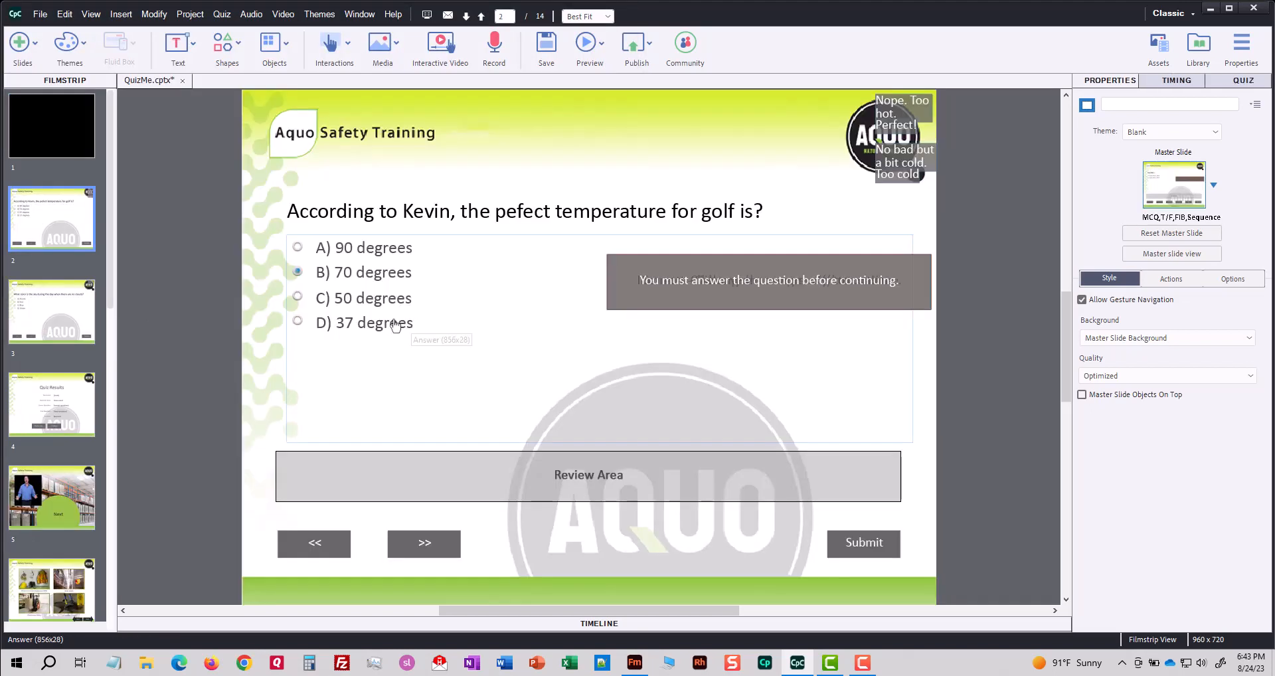
{"action": "left_click", "coordinate": [75, 288]}
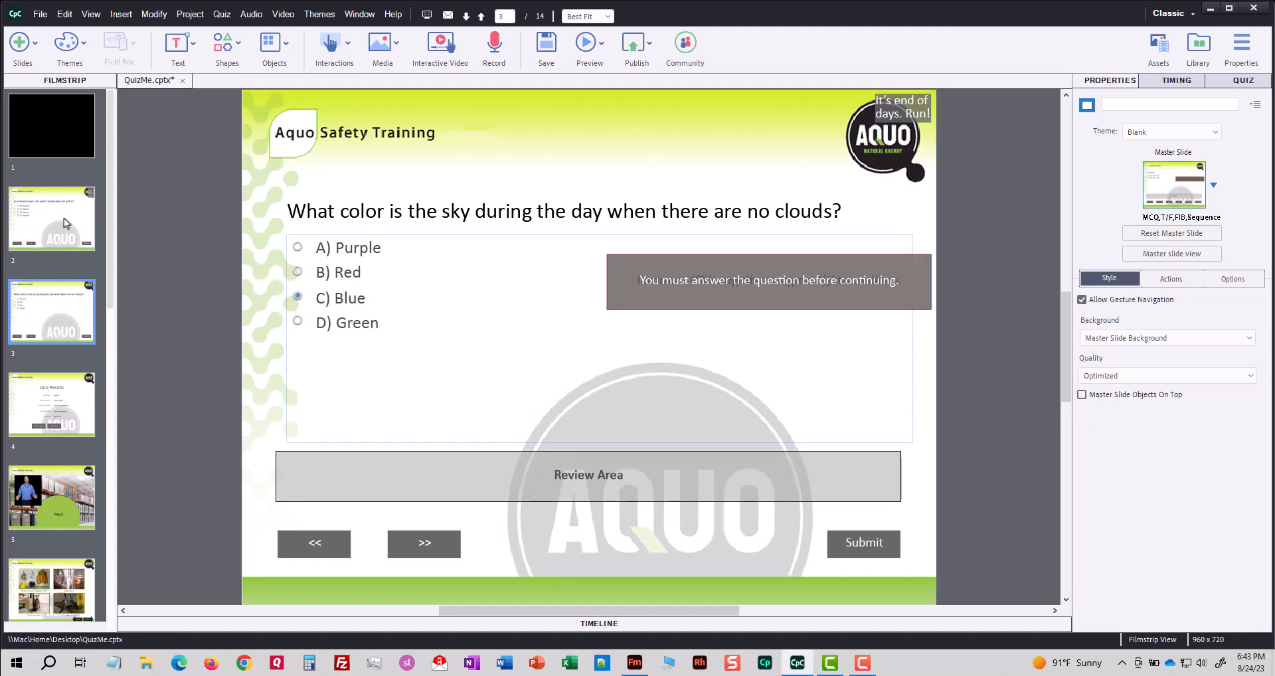
{"action": "left_click", "coordinate": [64, 219]}
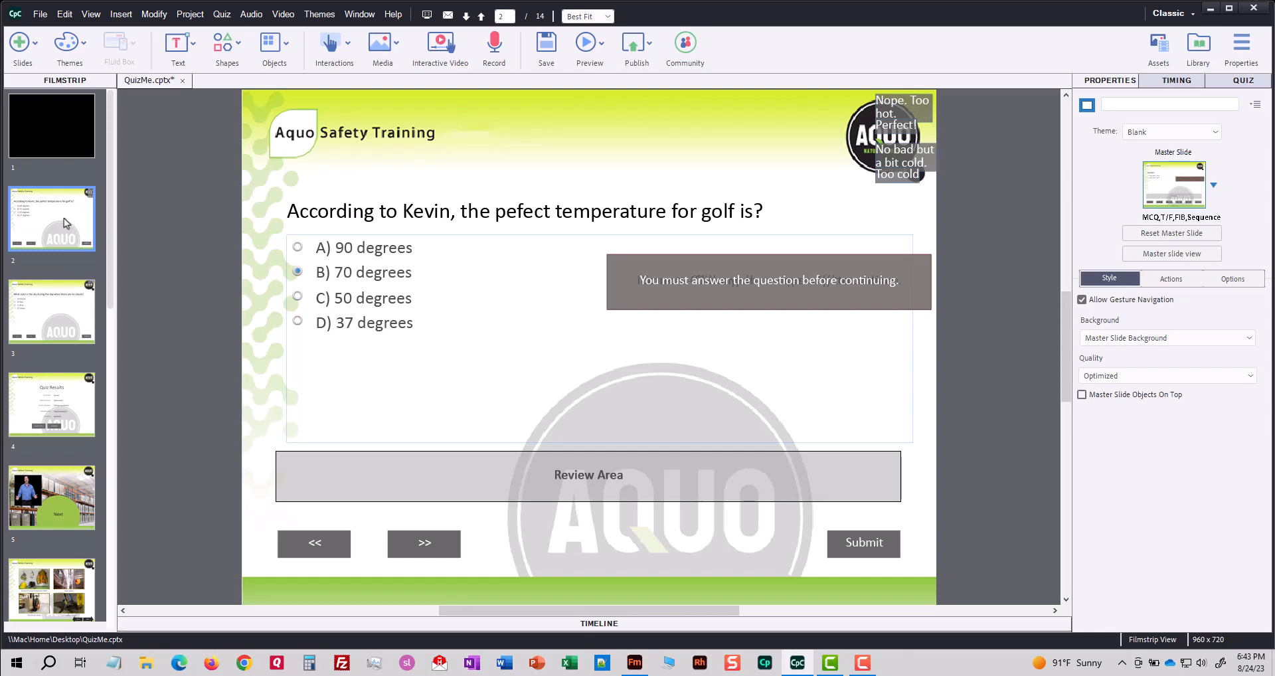